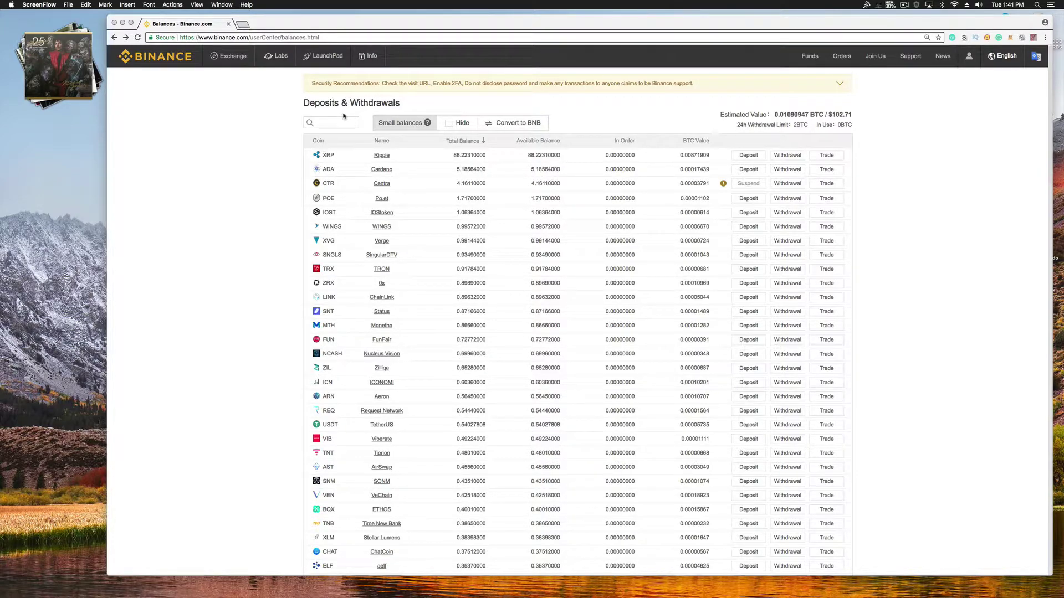
Start converting the 111 small coin balances to BNB (about 1.24543825 BNB)
{"action": "left_click", "coordinate": [538, 129]}
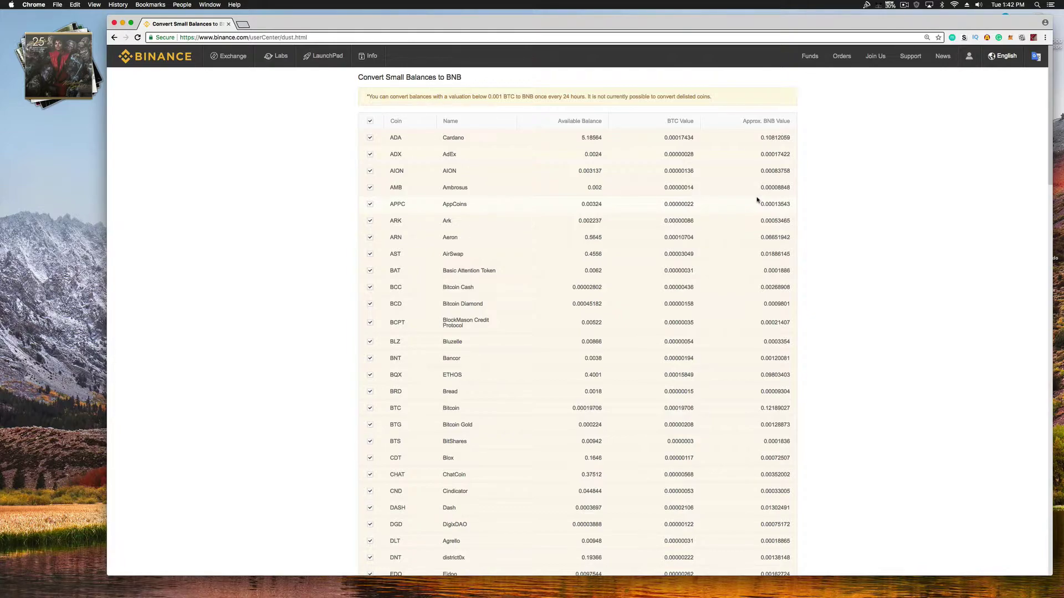
{"action": "scroll", "coordinate": [751, 171], "scroll_direction": "down", "scroll_amount": 15}
{"action": "scroll", "coordinate": [752, 172], "scroll_direction": "down", "scroll_amount": 10}
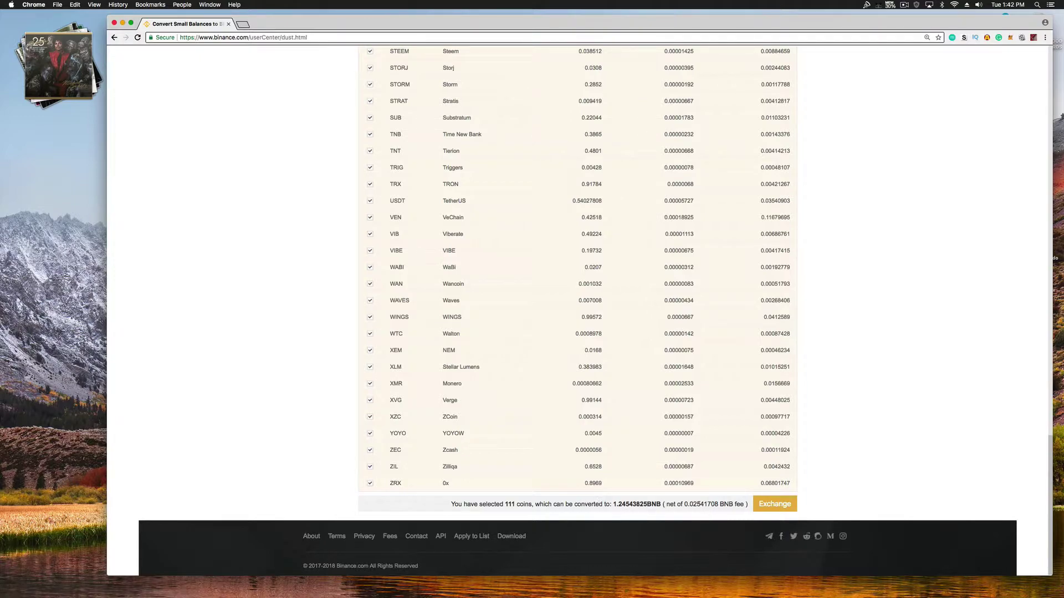
{"action": "scroll", "coordinate": [708, 451], "scroll_direction": "up", "scroll_amount": 5}
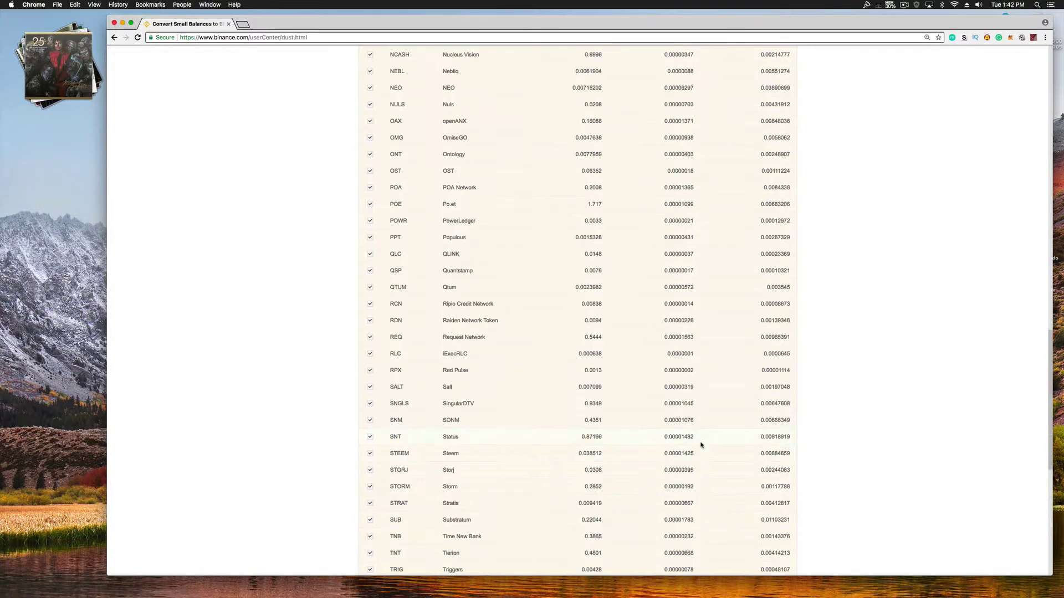
{"action": "scroll", "coordinate": [705, 451], "scroll_direction": "up", "scroll_amount": 5}
{"action": "scroll", "coordinate": [693, 450], "scroll_direction": "up", "scroll_amount": 5}
{"action": "scroll", "coordinate": [693, 450], "scroll_direction": "down", "scroll_amount": 5}
{"action": "scroll", "coordinate": [706, 457], "scroll_direction": "down", "scroll_amount": 5}
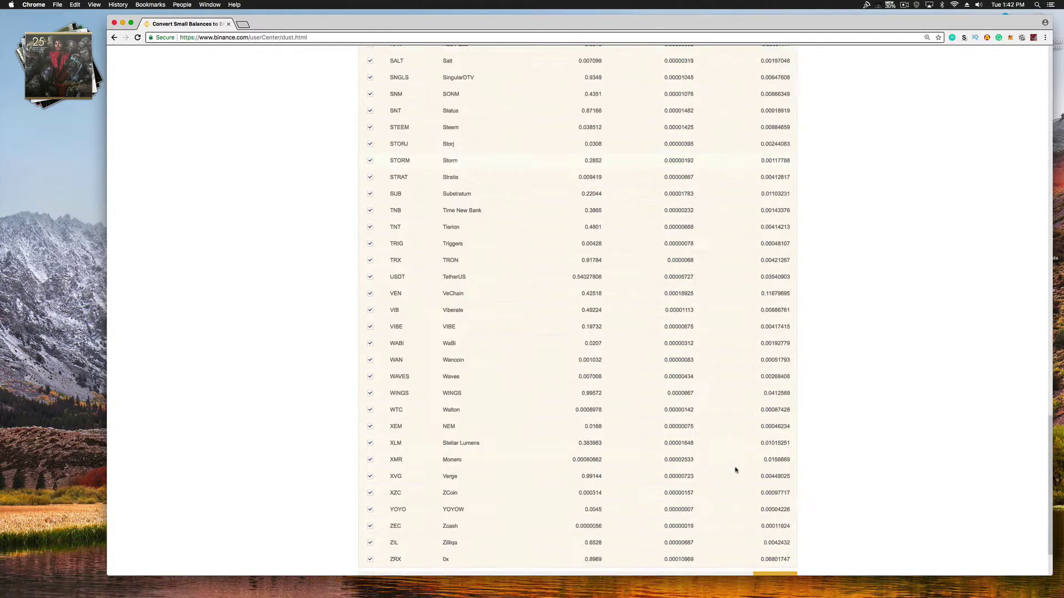
{"action": "scroll", "coordinate": [736, 468], "scroll_direction": "down", "scroll_amount": 5}
Exchange the selected coins and confirm conversion to about 1.24543825 BNB
{"action": "left_click", "coordinate": [774, 505]}
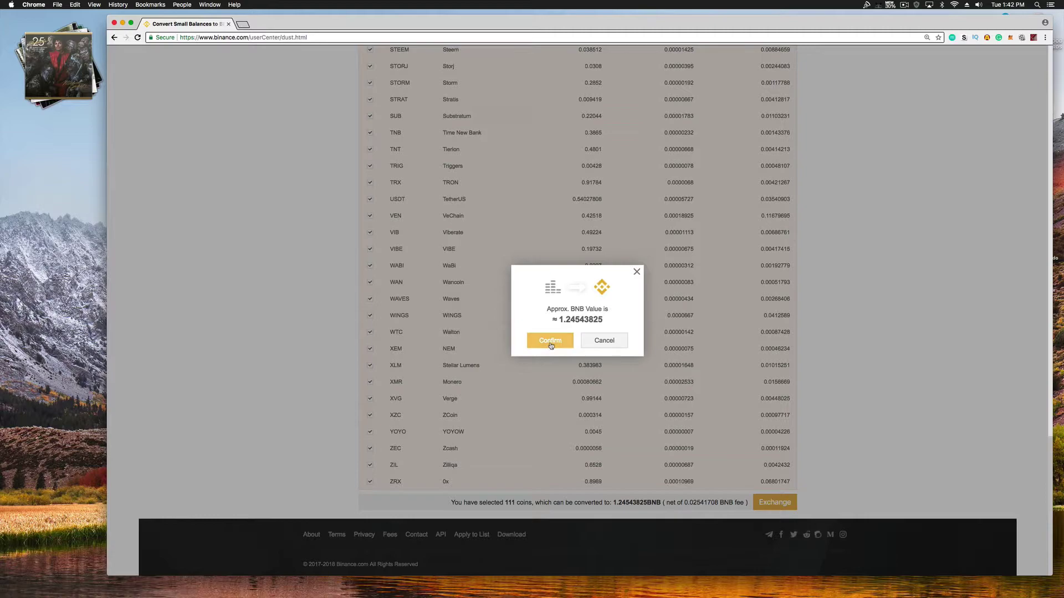
{"action": "scroll", "coordinate": [550, 345], "scroll_direction": "up", "scroll_amount": 5}
{"action": "scroll", "coordinate": [549, 347], "scroll_direction": "up", "scroll_amount": 5}
{"action": "scroll", "coordinate": [548, 347], "scroll_direction": "up", "scroll_amount": 5}
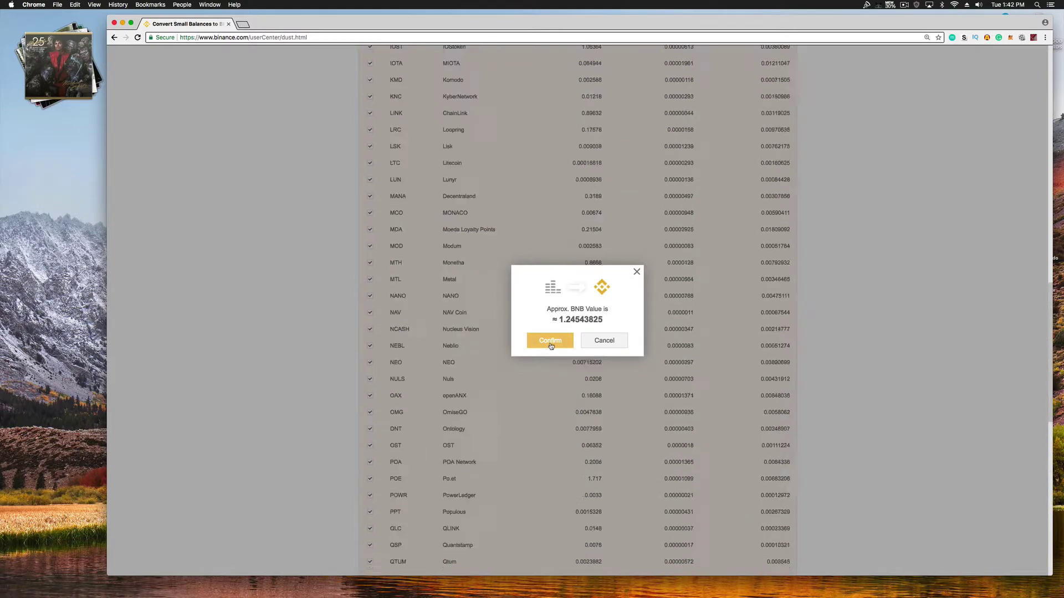
{"action": "scroll", "coordinate": [548, 348], "scroll_direction": "up", "scroll_amount": 5}
{"action": "scroll", "coordinate": [548, 347], "scroll_direction": "up", "scroll_amount": 5}
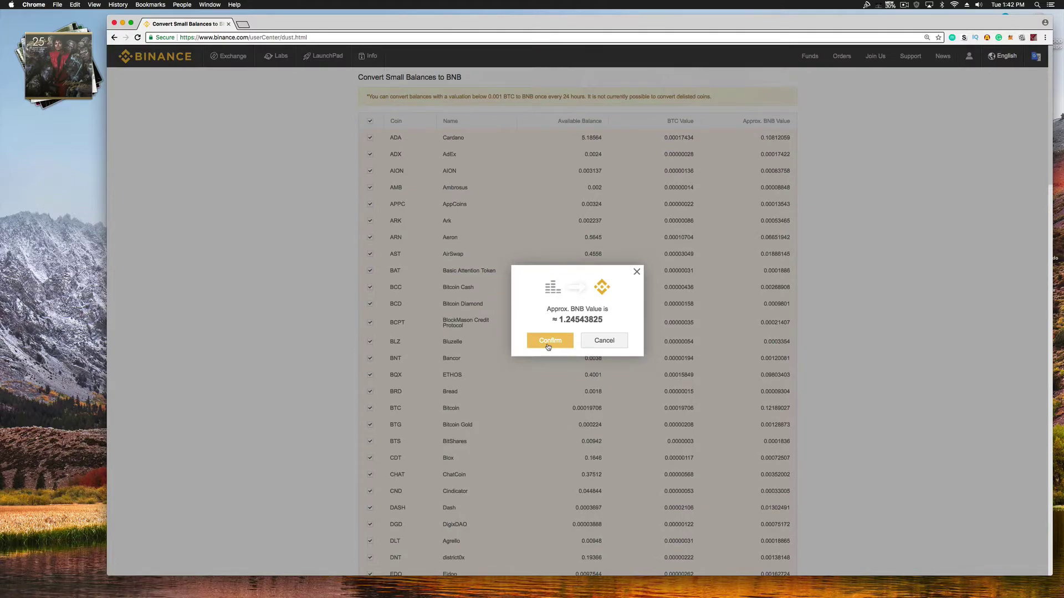
{"action": "left_click", "coordinate": [548, 348]}
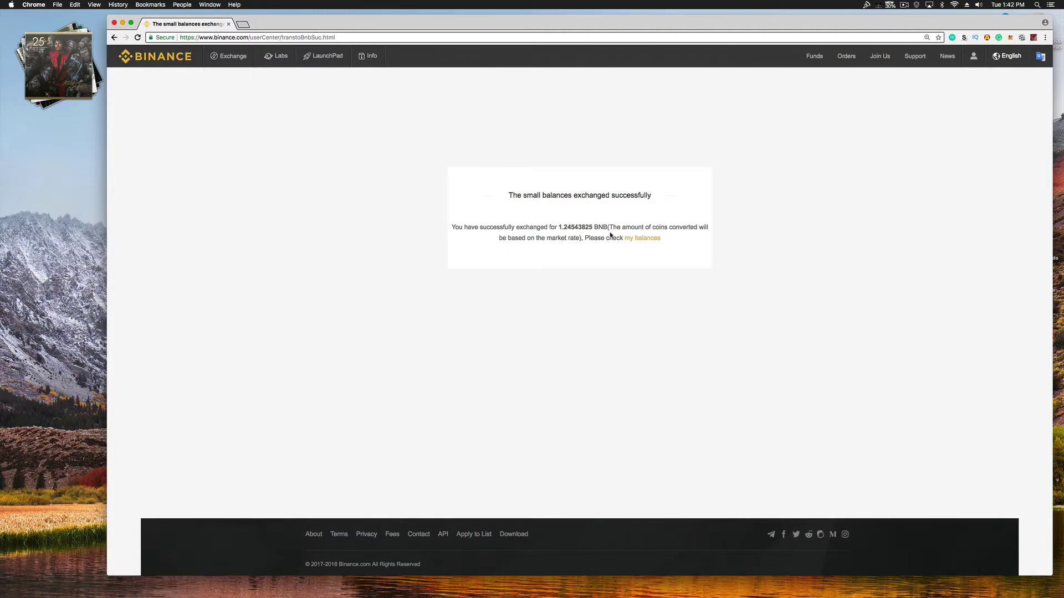
Return to my balances and toggle Hide small balances on and off to check BNB
{"action": "left_click", "coordinate": [636, 239]}
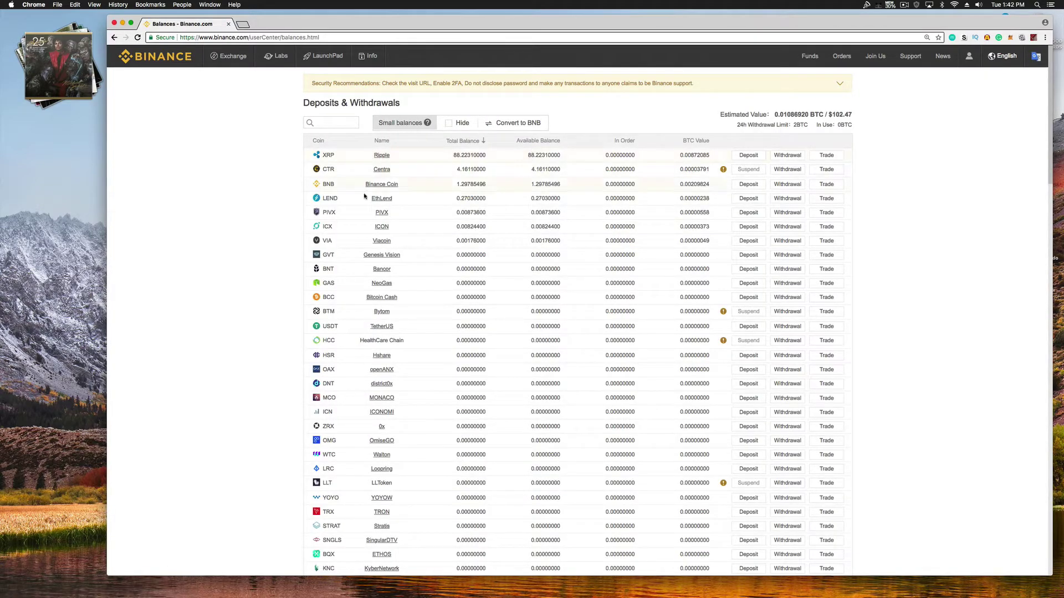
{"action": "left_click", "coordinate": [447, 123]}
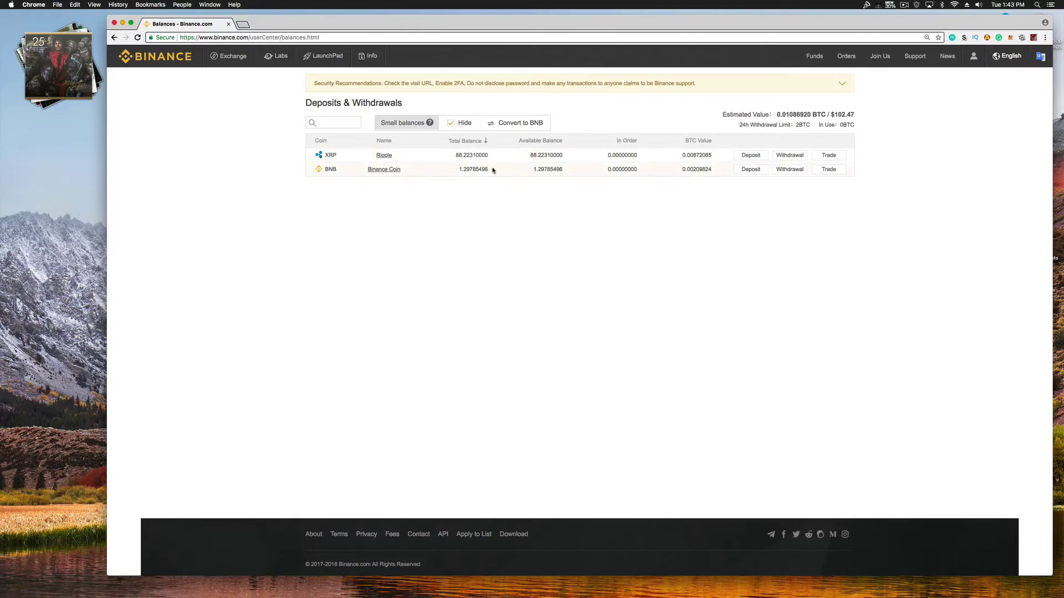
{"action": "left_click", "coordinate": [449, 124]}
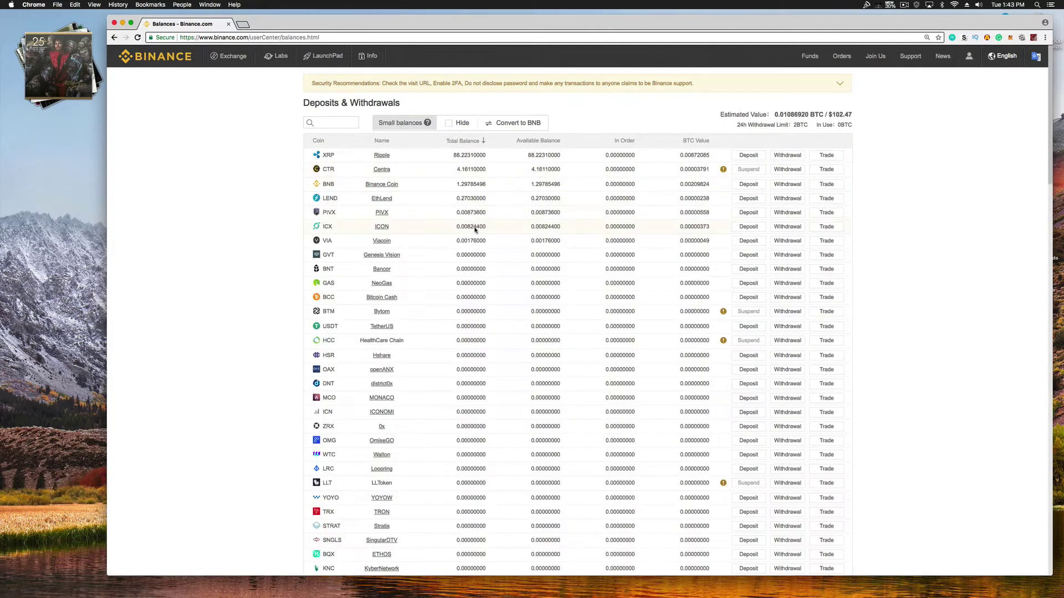
{"action": "scroll", "coordinate": [493, 499], "scroll_direction": "down", "scroll_amount": 5}
{"action": "scroll", "coordinate": [494, 498], "scroll_direction": "down", "scroll_amount": 5}
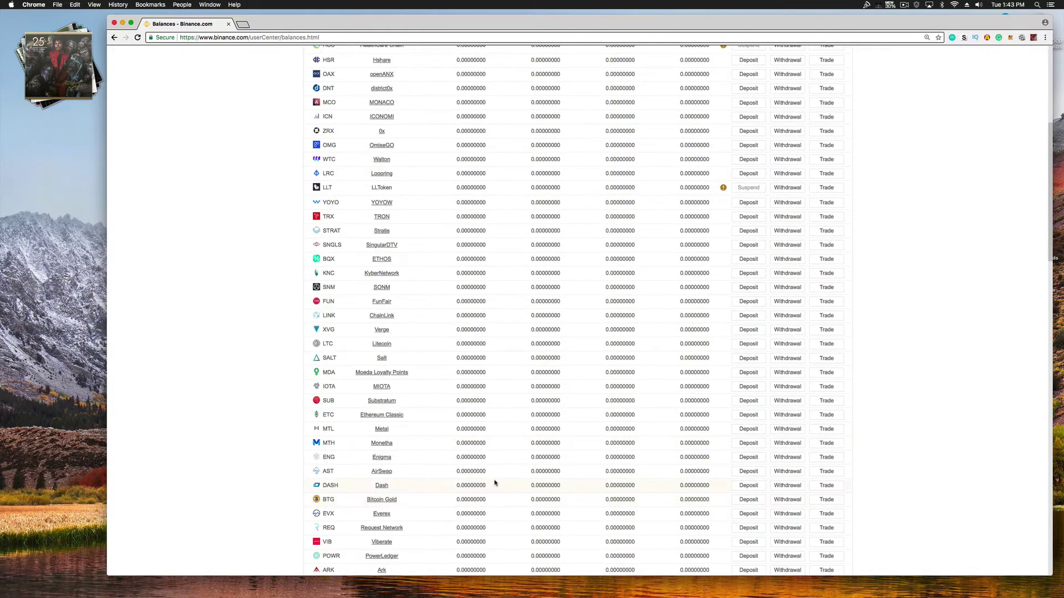
{"action": "scroll", "coordinate": [495, 498], "scroll_direction": "down", "scroll_amount": 5}
{"action": "scroll", "coordinate": [494, 479], "scroll_direction": "down", "scroll_amount": 5}
{"action": "scroll", "coordinate": [494, 479], "scroll_direction": "up", "scroll_amount": 10}
{"action": "scroll", "coordinate": [494, 473], "scroll_direction": "up", "scroll_amount": 10}
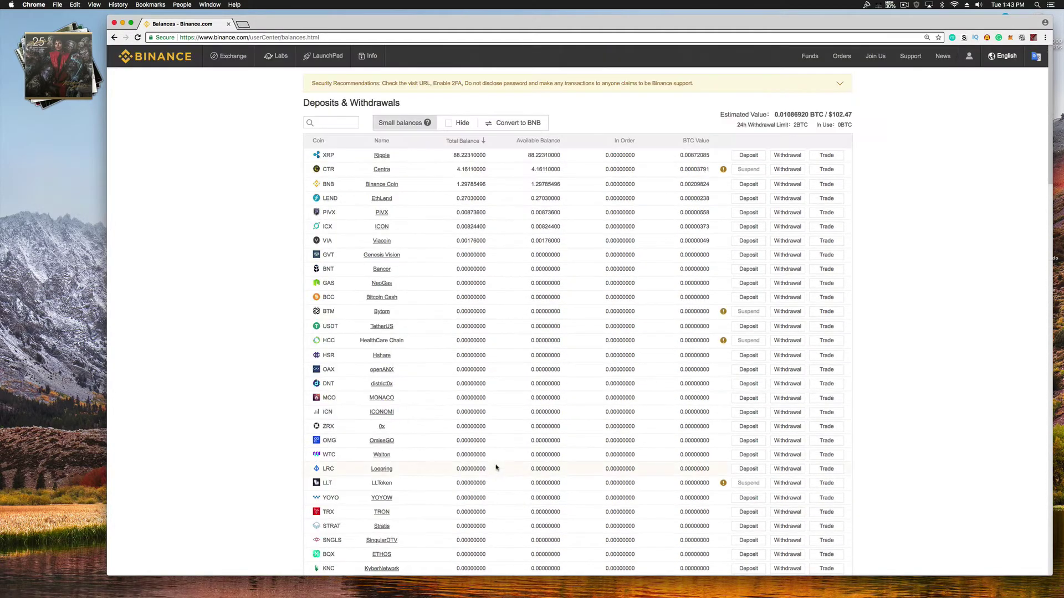